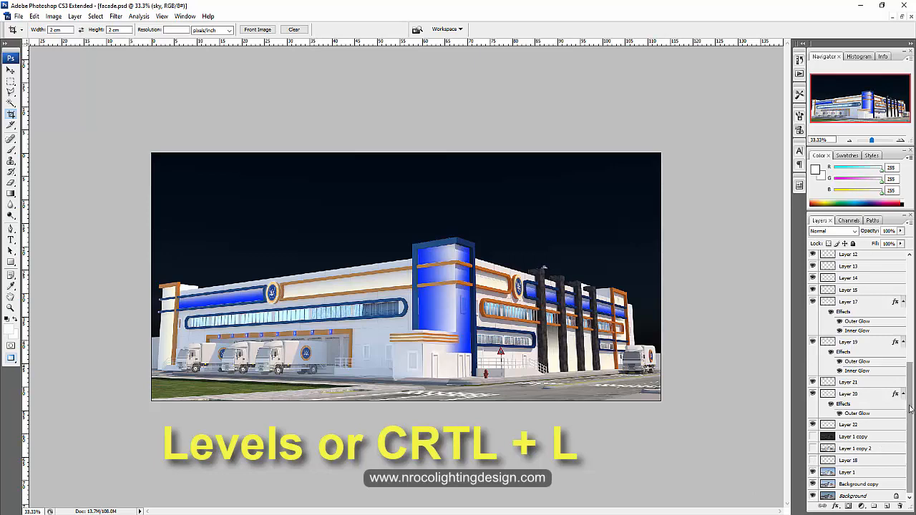
{"action": "left_click_drag", "start_coordinate": [912, 406], "coordinate": [908, 288]}
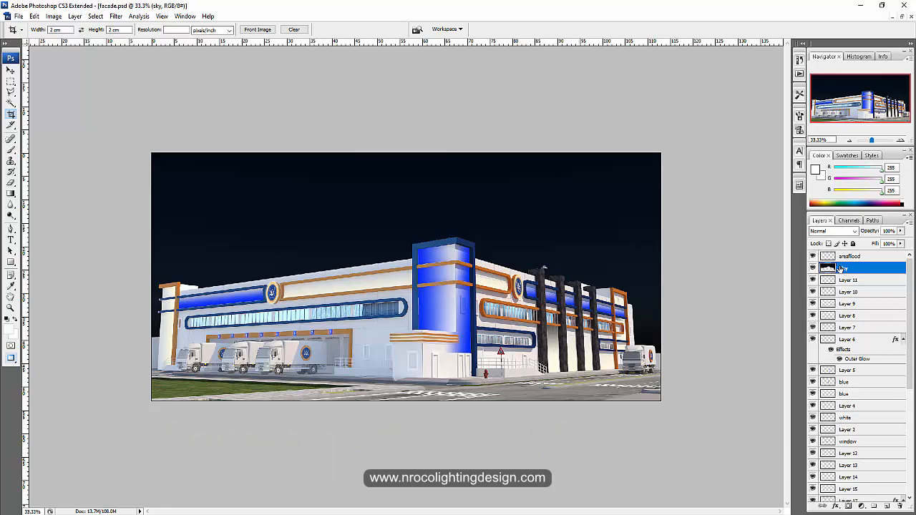
{"action": "key", "text": "ctrl+l"}
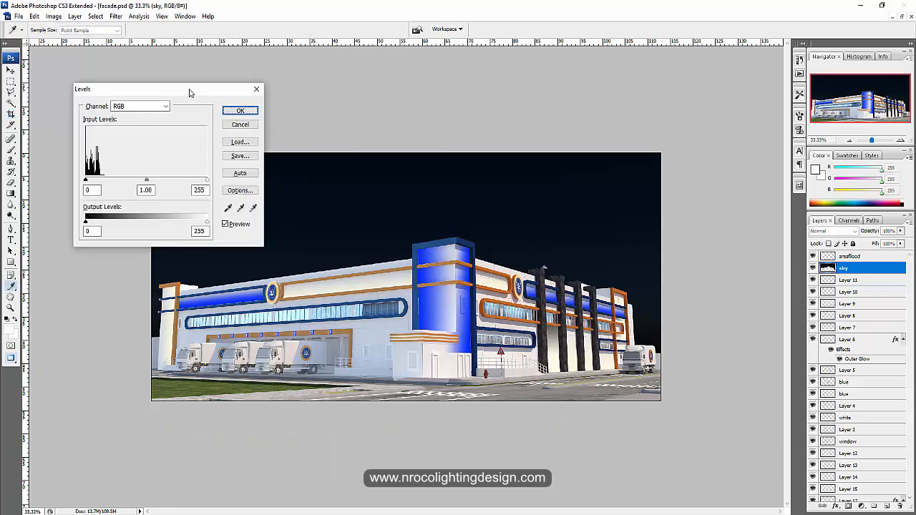
{"action": "left_click_drag", "start_coordinate": [191, 92], "coordinate": [249, 78]}
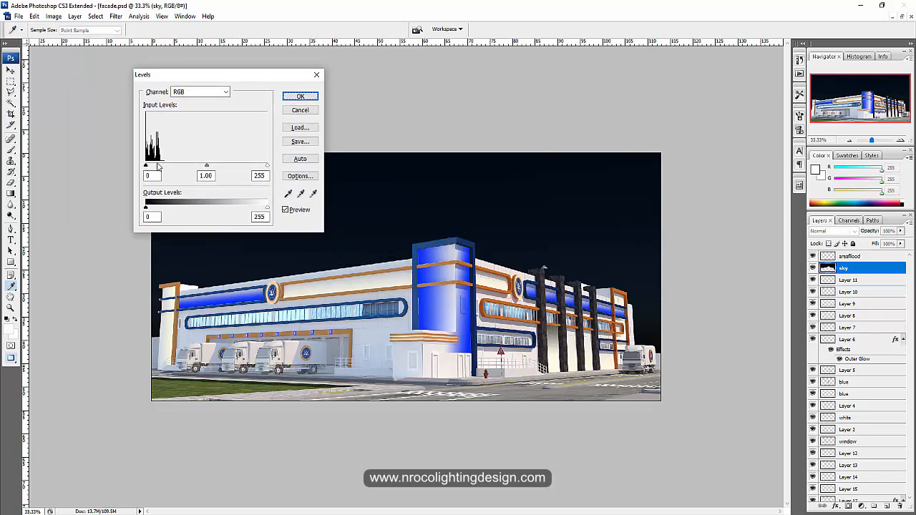
{"action": "mouse_move", "coordinate": [145, 167]}
{"action": "left_mouse_down"}
{"action": "mouse_move", "coordinate": [191, 168]}
{"action": "mouse_move", "coordinate": [145, 169]}
{"action": "left_mouse_up"}
{"action": "mouse_move", "coordinate": [269, 167]}
{"action": "left_mouse_down"}
{"action": "mouse_move", "coordinate": [166, 168]}
{"action": "mouse_move", "coordinate": [267, 169]}
{"action": "left_mouse_up"}
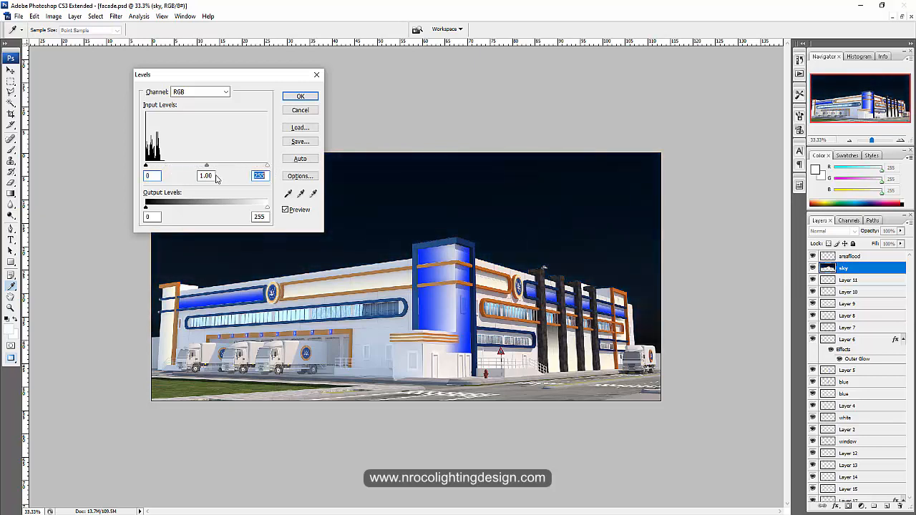
{"action": "mouse_move", "coordinate": [203, 168]}
{"action": "left_mouse_down"}
{"action": "mouse_move", "coordinate": [176, 168]}
{"action": "mouse_move", "coordinate": [252, 171]}
{"action": "mouse_move", "coordinate": [178, 167]}
{"action": "mouse_move", "coordinate": [208, 171]}
{"action": "left_mouse_up"}
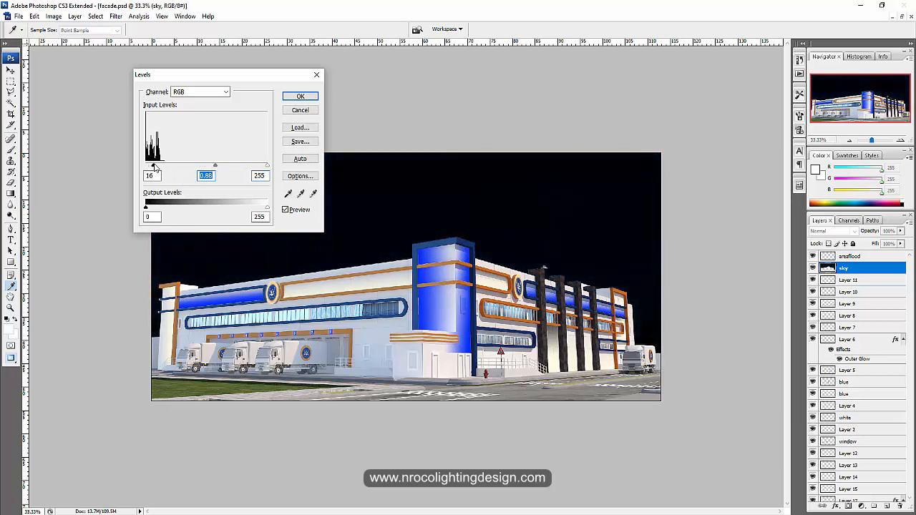
{"action": "left_click", "coordinate": [146, 166]}
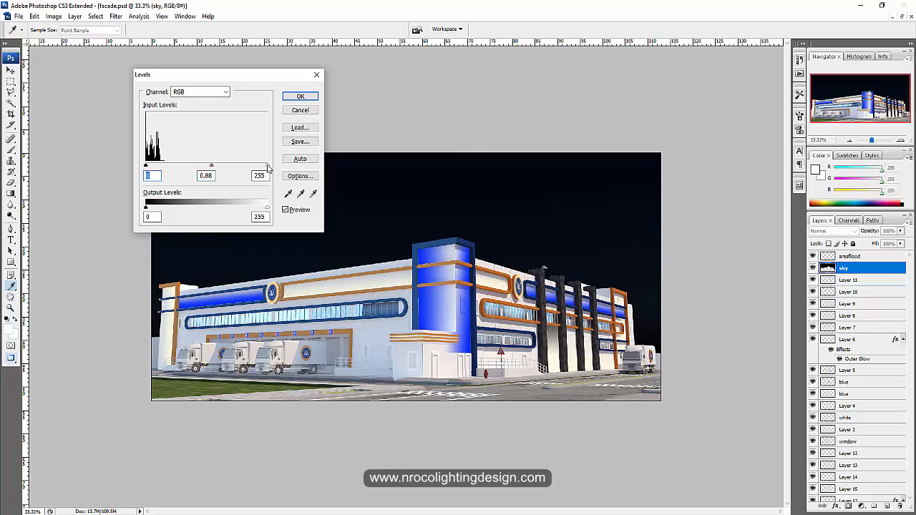
{"action": "mouse_move", "coordinate": [267, 165]}
{"action": "left_mouse_down"}
{"action": "mouse_move", "coordinate": [231, 166]}
{"action": "mouse_move", "coordinate": [270, 166]}
{"action": "left_mouse_up"}
{"action": "left_click_drag", "start_coordinate": [211, 168], "coordinate": [209, 166]}
{"action": "left_click_drag", "start_coordinate": [283, 78], "coordinate": [209, 81]}
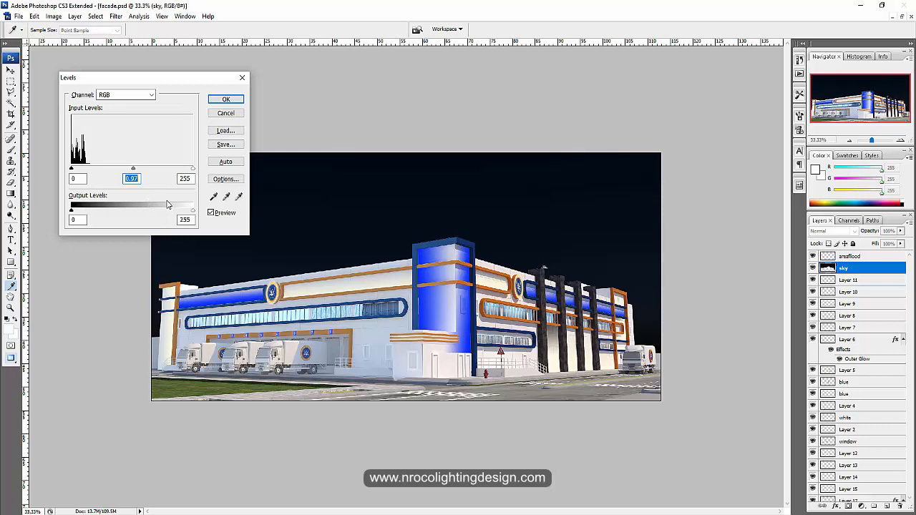
{"action": "mouse_move", "coordinate": [72, 169]}
{"action": "left_mouse_down"}
{"action": "mouse_move", "coordinate": [80, 169]}
{"action": "mouse_move", "coordinate": [72, 169]}
{"action": "left_mouse_up"}
{"action": "key", "text": "Tab"}
{"action": "key", "text": "Tab"}
{"action": "left_click_drag", "start_coordinate": [241, 78], "coordinate": [286, 76]}
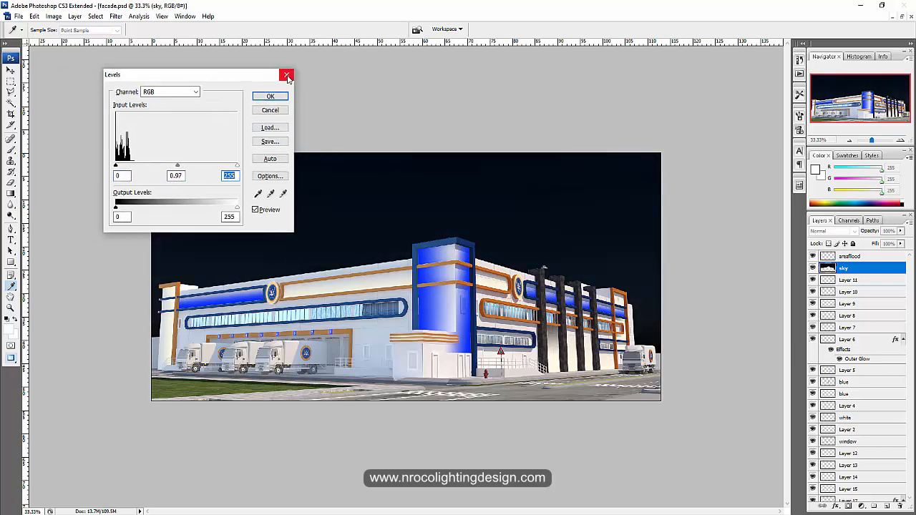
{"action": "left_click", "coordinate": [286, 76]}
{"action": "key", "text": "c"}
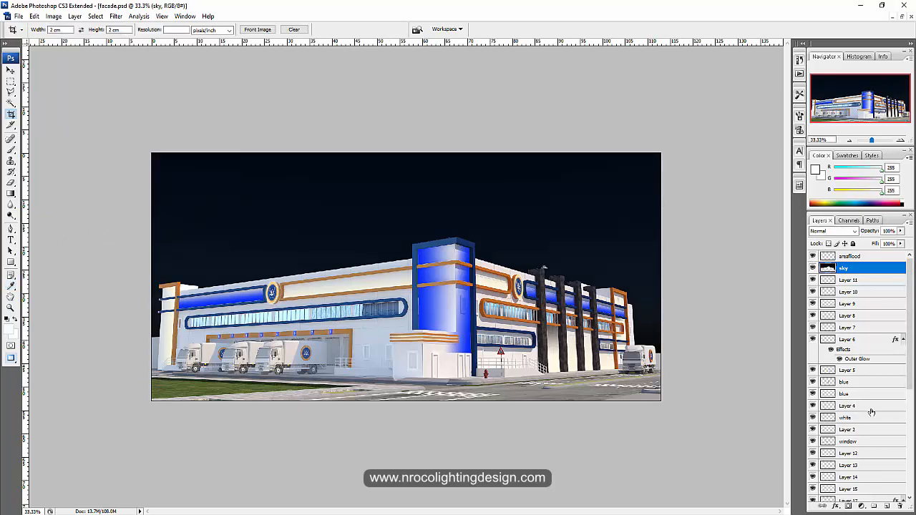
Copy the daytime sky from Layer 1 to a new layer, using the sky layer's outline as the selection
{"action": "scroll", "coordinate": [870, 413], "scroll_direction": "down", "scroll_amount": 5}
{"action": "scroll", "coordinate": [844, 491], "scroll_direction": "down", "scroll_amount": 2}
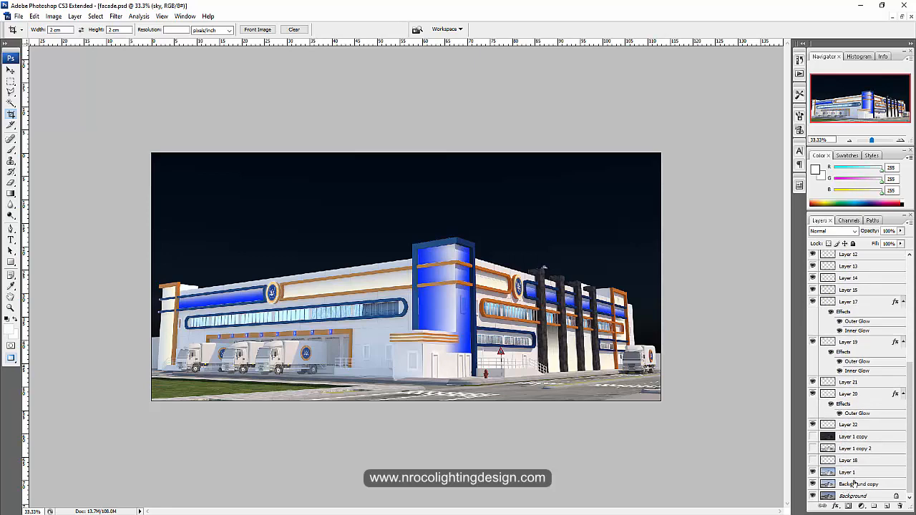
{"action": "left_click", "coordinate": [853, 474]}
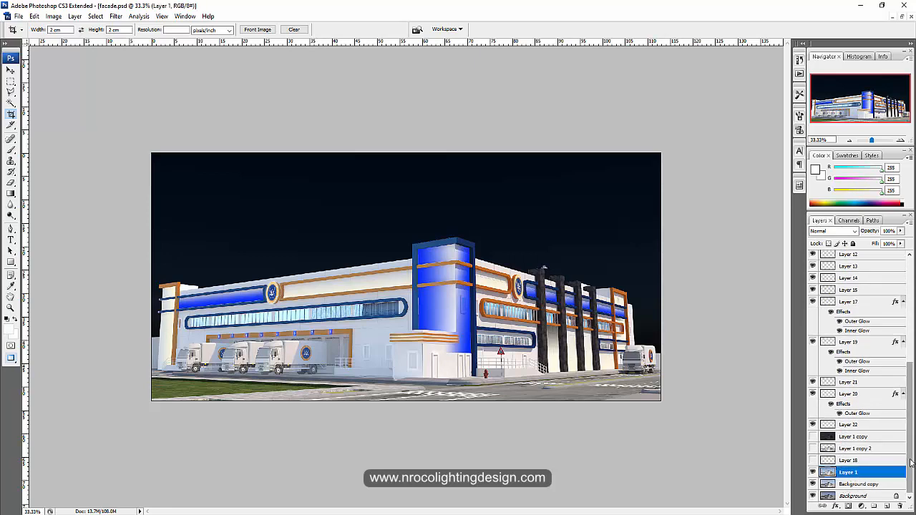
{"action": "scroll", "coordinate": [858, 373], "scroll_direction": "up", "scroll_amount": 6}
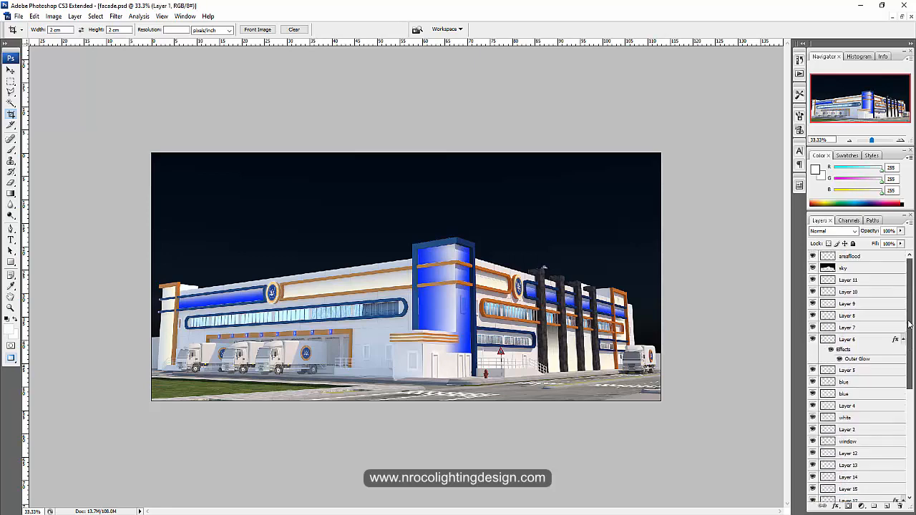
{"action": "left_click", "coordinate": [828, 268], "text": "ctrl"}
{"action": "right_click", "coordinate": [572, 215]}
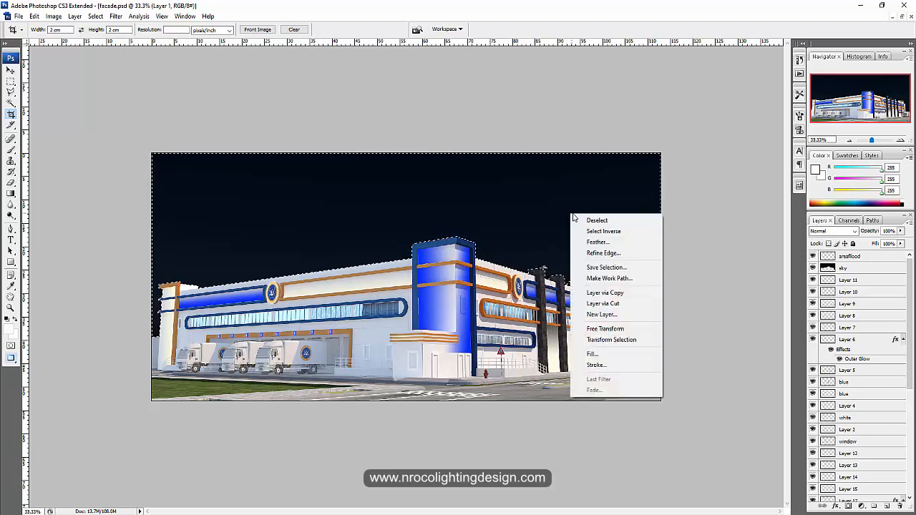
{"action": "left_click", "coordinate": [616, 293]}
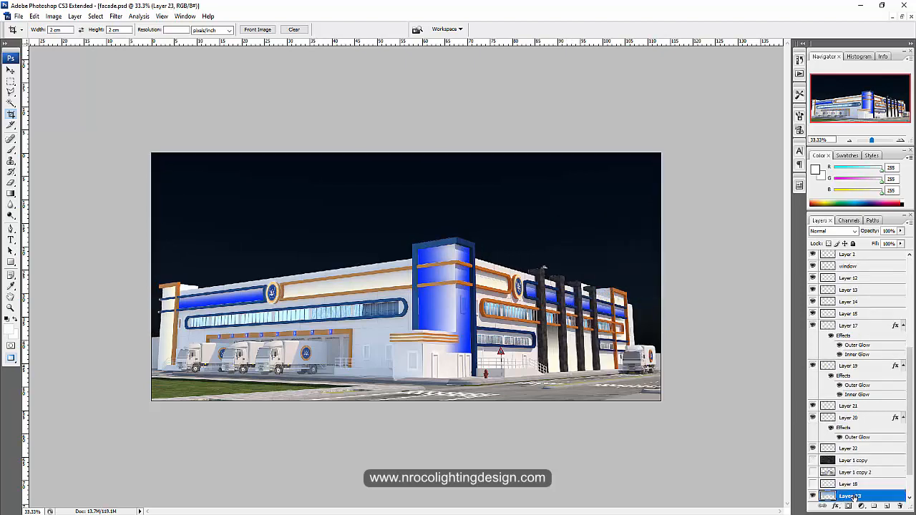
Move Layer 23 up the layer stack to directly above the sky layer and check its visibility
{"action": "left_click_drag", "start_coordinate": [852, 496], "coordinate": [853, 262]}
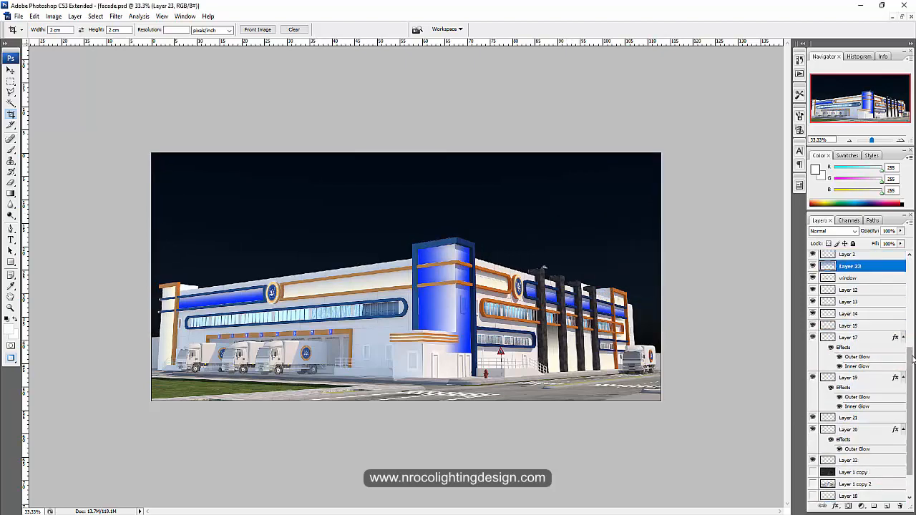
{"action": "left_click_drag", "start_coordinate": [913, 360], "coordinate": [913, 267]}
{"action": "left_click_drag", "start_coordinate": [861, 438], "coordinate": [858, 267]}
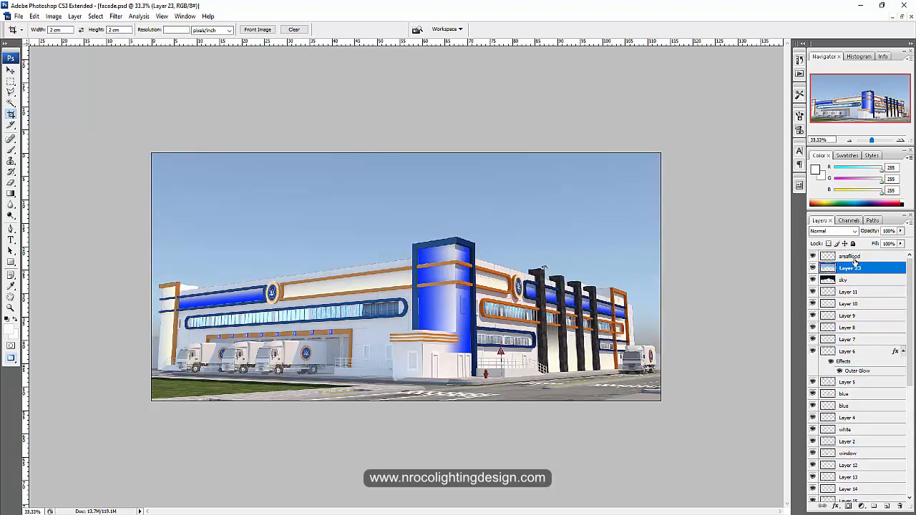
{"action": "left_click", "coordinate": [812, 268]}
{"action": "left_click", "coordinate": [813, 267]}
Start a Levels adjustment on Layer 23, raising the black input to 137 and the midtone input to 0.30
{"action": "key", "text": "ctrl+l"}
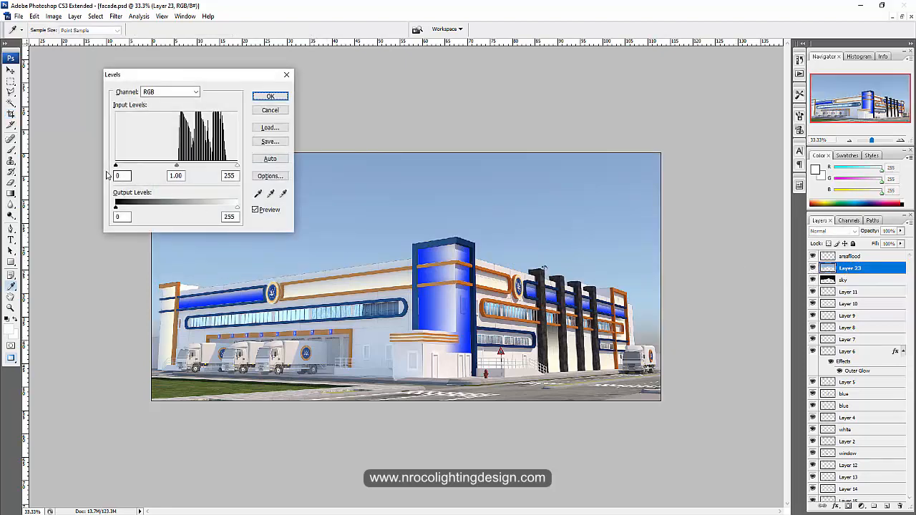
{"action": "left_click_drag", "start_coordinate": [117, 169], "coordinate": [227, 167]}
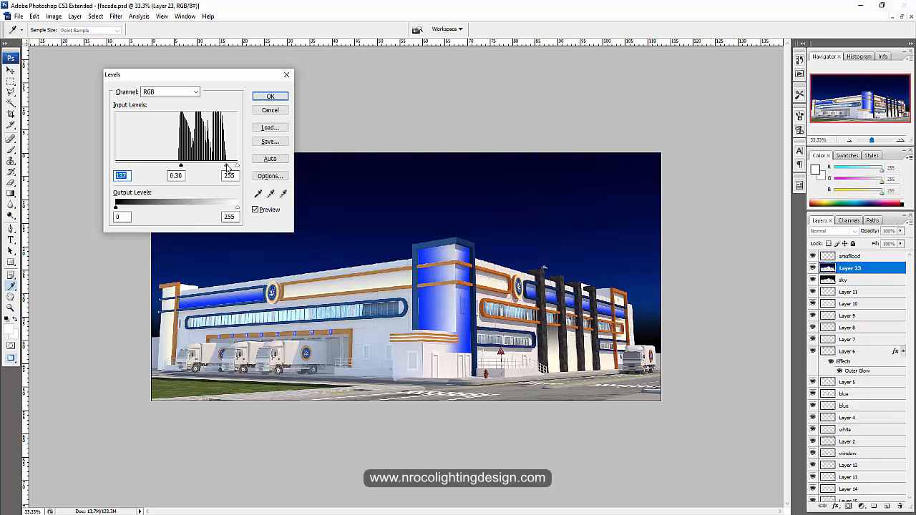
{"action": "left_click", "coordinate": [227, 167]}
Lower the white output level of Layer 23, fine-tune the black input slightly, and apply the Levels adjustment
{"action": "left_click_drag", "start_coordinate": [238, 207], "coordinate": [189, 214]}
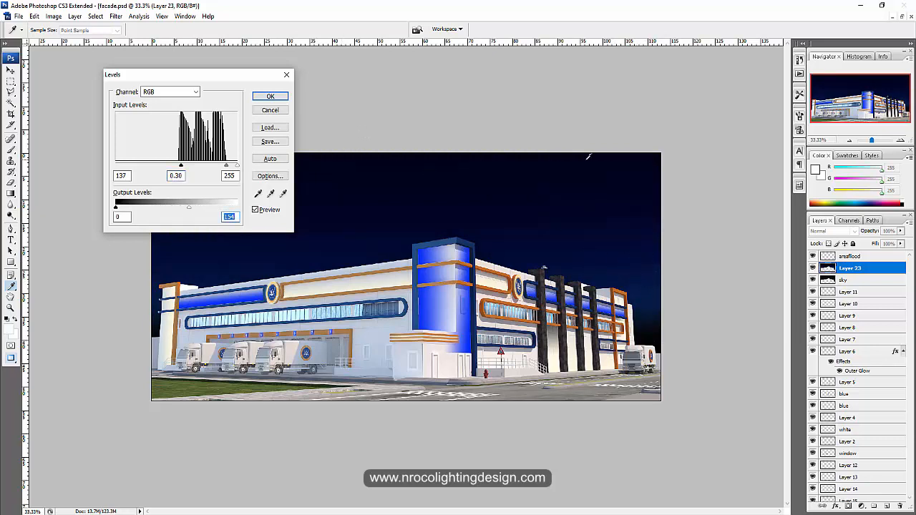
{"action": "mouse_move", "coordinate": [189, 209]}
{"action": "left_mouse_down"}
{"action": "mouse_move", "coordinate": [226, 211]}
{"action": "mouse_move", "coordinate": [177, 210]}
{"action": "mouse_move", "coordinate": [201, 212]}
{"action": "left_mouse_up"}
{"action": "left_click_drag", "start_coordinate": [182, 168], "coordinate": [183, 166]}
{"action": "mouse_move", "coordinate": [201, 211]}
{"action": "left_mouse_down"}
{"action": "mouse_move", "coordinate": [192, 210]}
{"action": "mouse_move", "coordinate": [216, 209]}
{"action": "mouse_move", "coordinate": [202, 210]}
{"action": "left_mouse_up"}
{"action": "left_click", "coordinate": [269, 96]}
{"action": "key", "text": "c"}
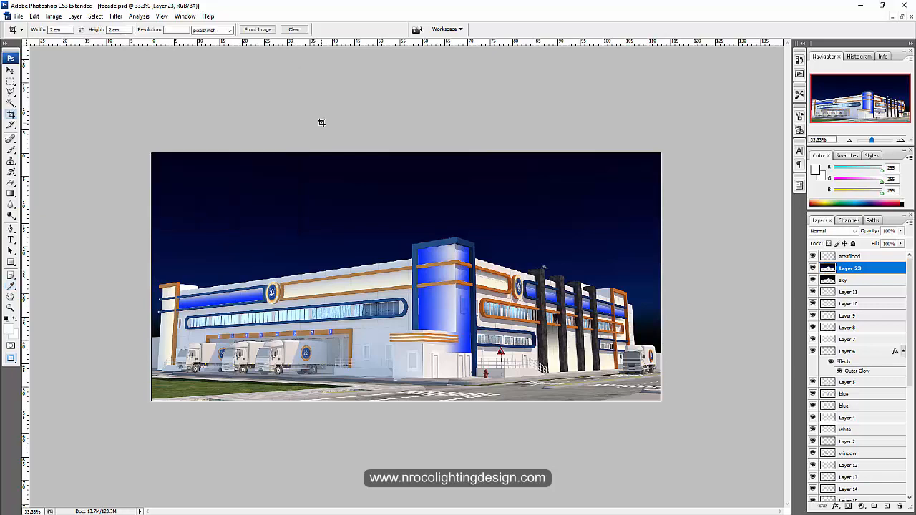
Compare the image with Layer 23 hidden and shown, both without and with the dark Layer 1 copy visible
{"action": "left_click", "coordinate": [813, 268]}
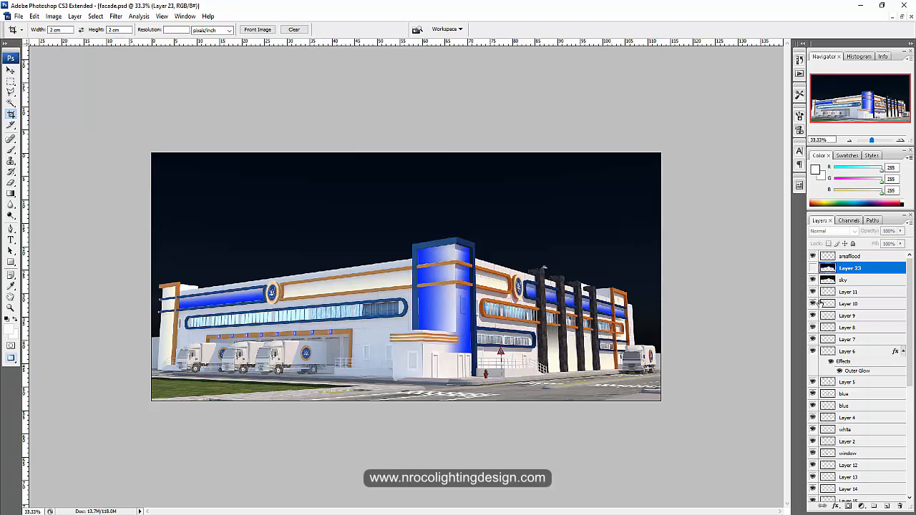
{"action": "left_click", "coordinate": [813, 268]}
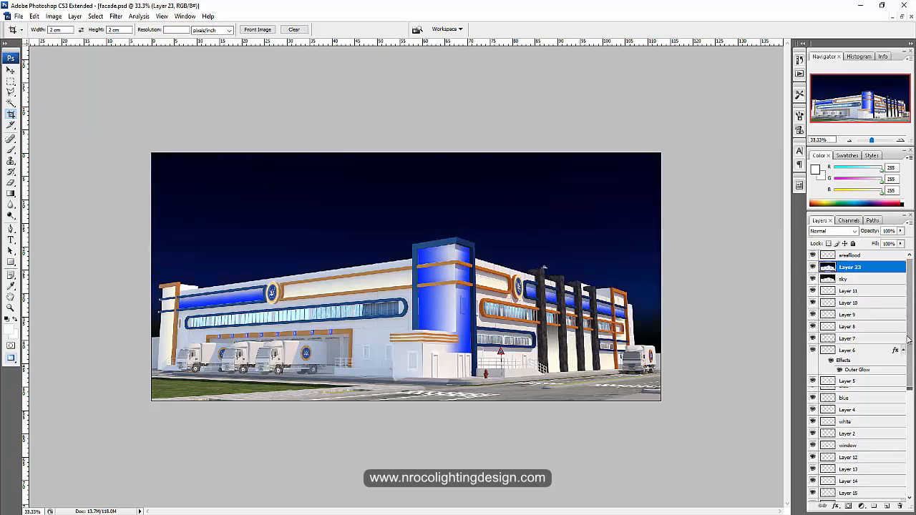
{"action": "scroll", "coordinate": [814, 358], "scroll_direction": "down", "scroll_amount": 6}
{"action": "left_click", "coordinate": [813, 437]}
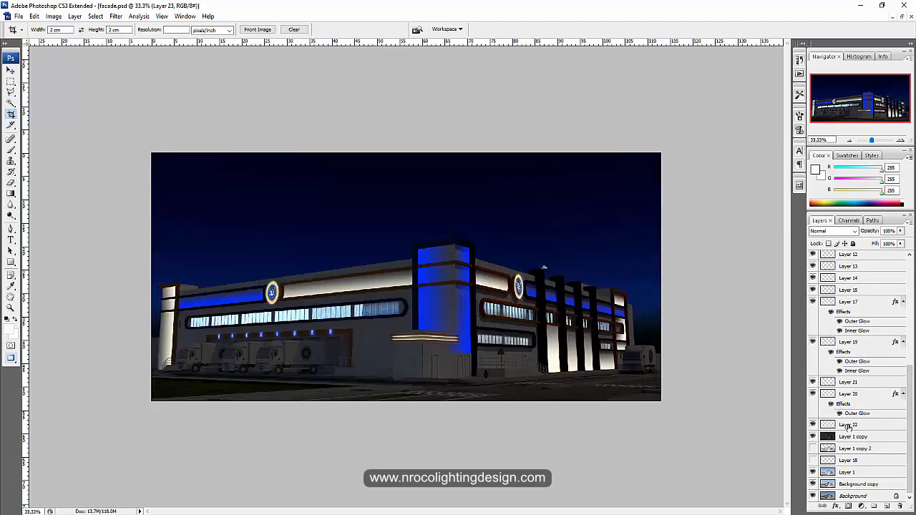
{"action": "scroll", "coordinate": [816, 300], "scroll_direction": "up", "scroll_amount": 6}
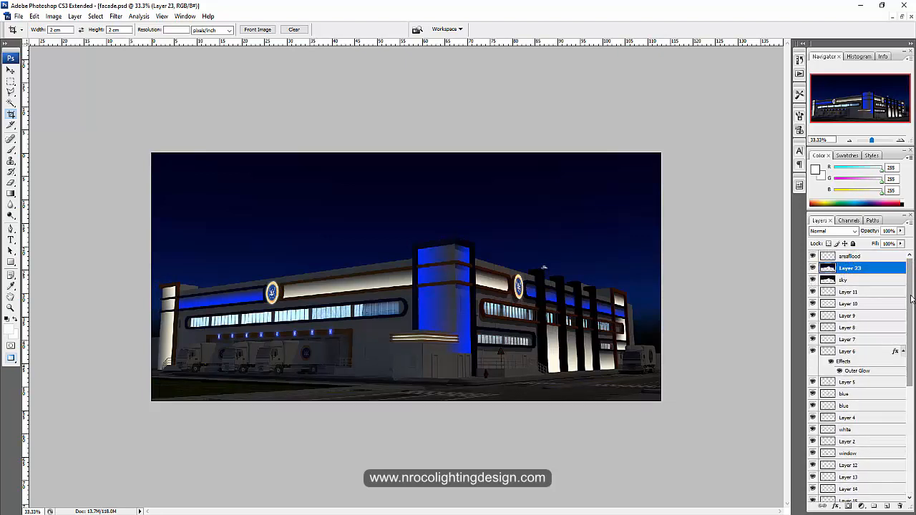
{"action": "scroll", "coordinate": [893, 444], "scroll_direction": "down", "scroll_amount": 6}
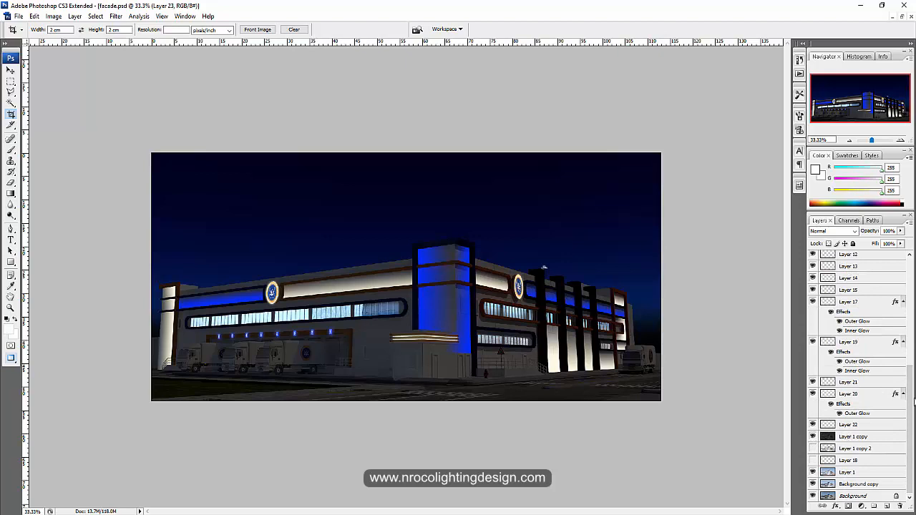
{"action": "left_click_drag", "start_coordinate": [911, 403], "coordinate": [910, 297]}
{"action": "left_click", "coordinate": [813, 267]}
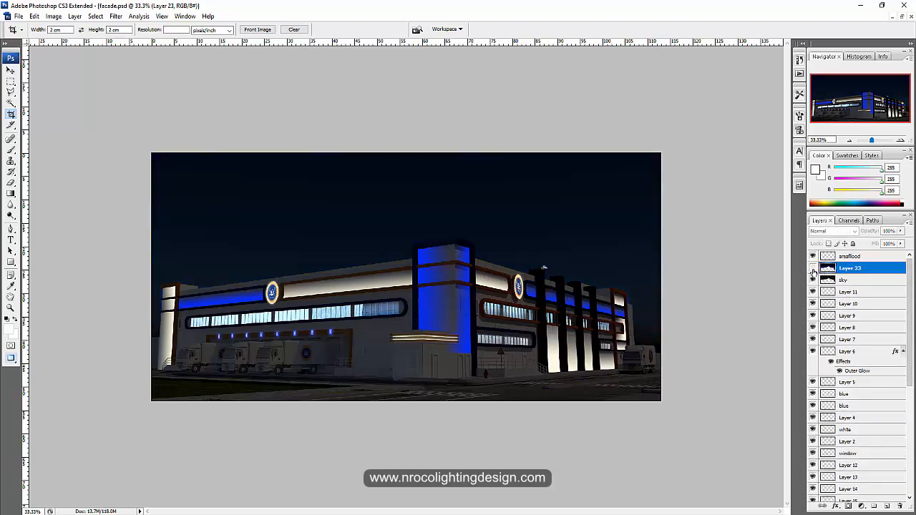
{"action": "left_click", "coordinate": [813, 268]}
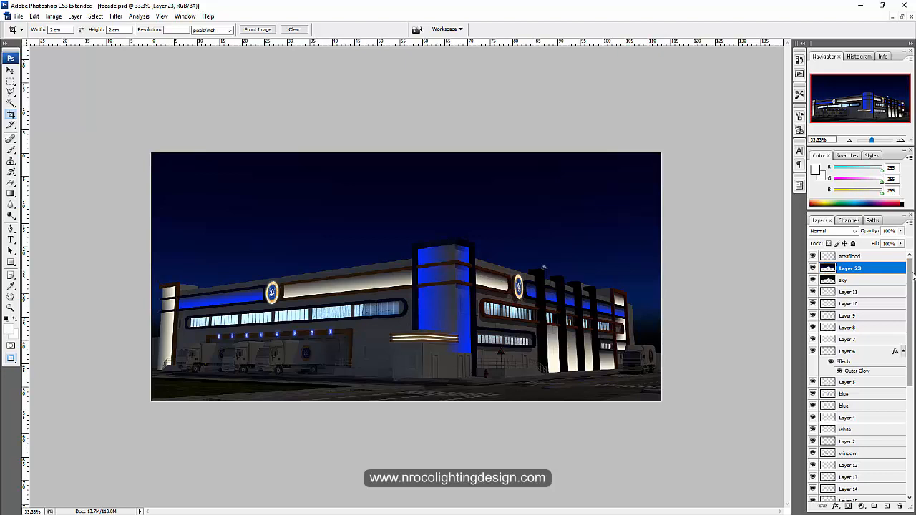
Hide the Layer 1 copy, Layer 23 and sky layers so the original daytime image shows
{"action": "left_click_drag", "start_coordinate": [912, 279], "coordinate": [912, 390]}
{"action": "left_click", "coordinate": [812, 437]}
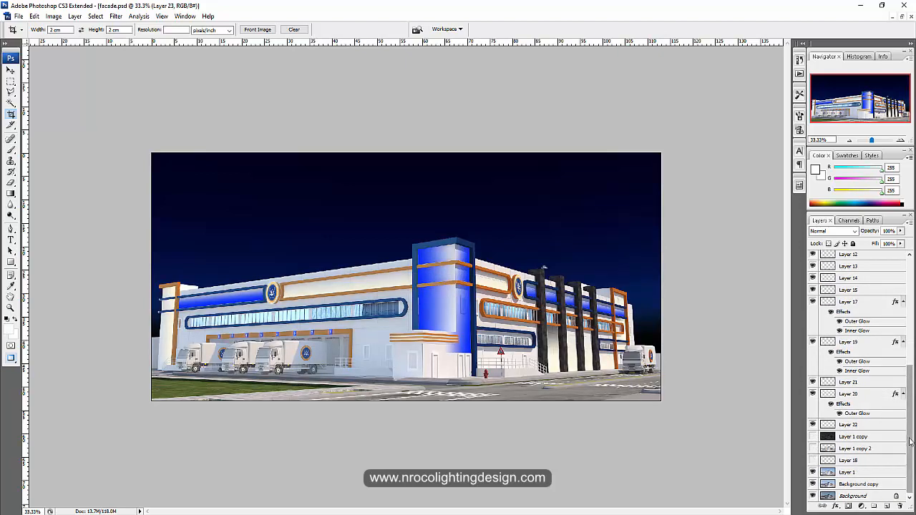
{"action": "left_click_drag", "start_coordinate": [910, 443], "coordinate": [910, 335]}
{"action": "left_click", "coordinate": [812, 280]}
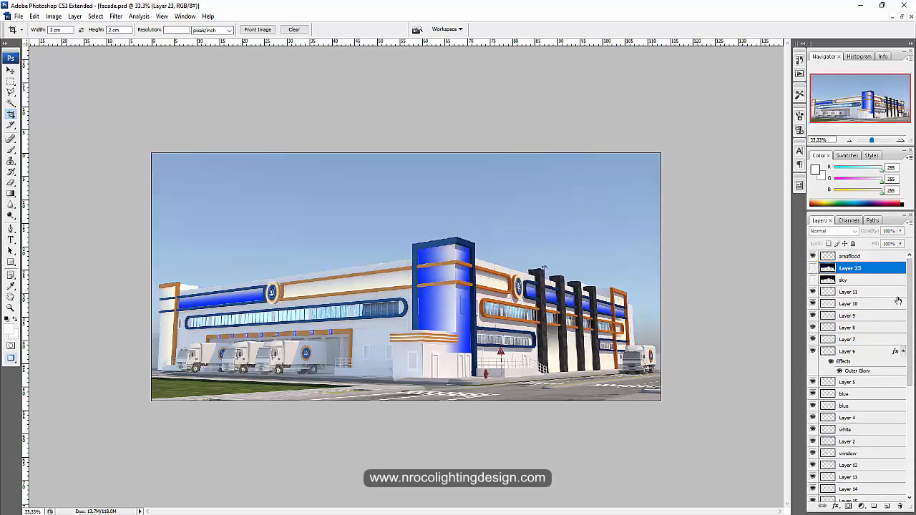
Toggle the Layer 1 copy layer on and off to compare the darkened facade with the daytime image
{"action": "scroll", "coordinate": [822, 401], "scroll_direction": "down", "scroll_amount": 5}
{"action": "left_click", "coordinate": [813, 436]}
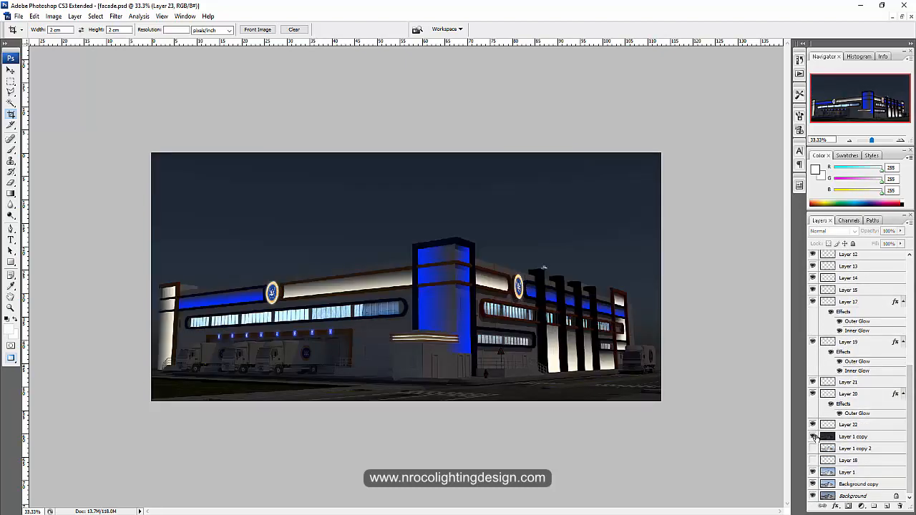
{"action": "left_click", "coordinate": [813, 437]}
{"action": "left_click", "coordinate": [813, 436]}
{"action": "left_click", "coordinate": [812, 436]}
Open Levels for Layer 1 and test a higher black input level before returning it to 0
{"action": "left_click", "coordinate": [846, 473]}
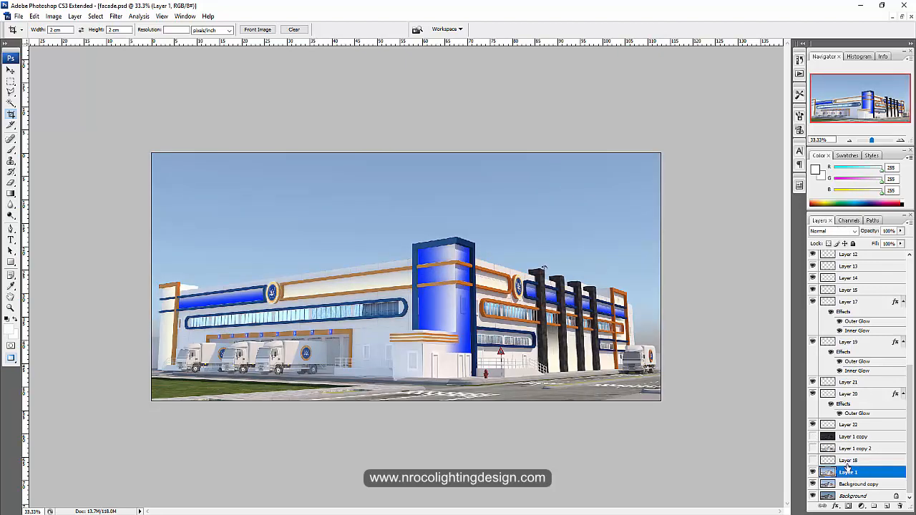
{"action": "key", "text": "ctrl+l"}
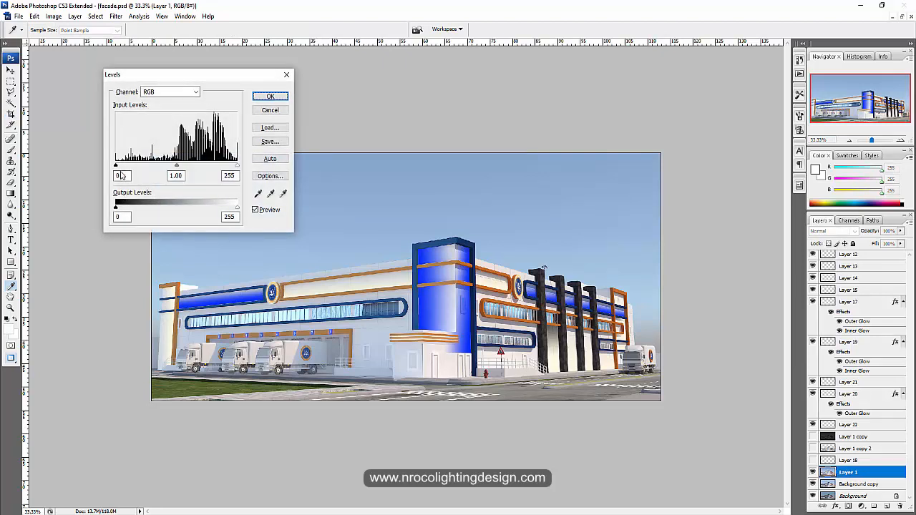
{"action": "left_click_drag", "start_coordinate": [119, 170], "coordinate": [148, 173]}
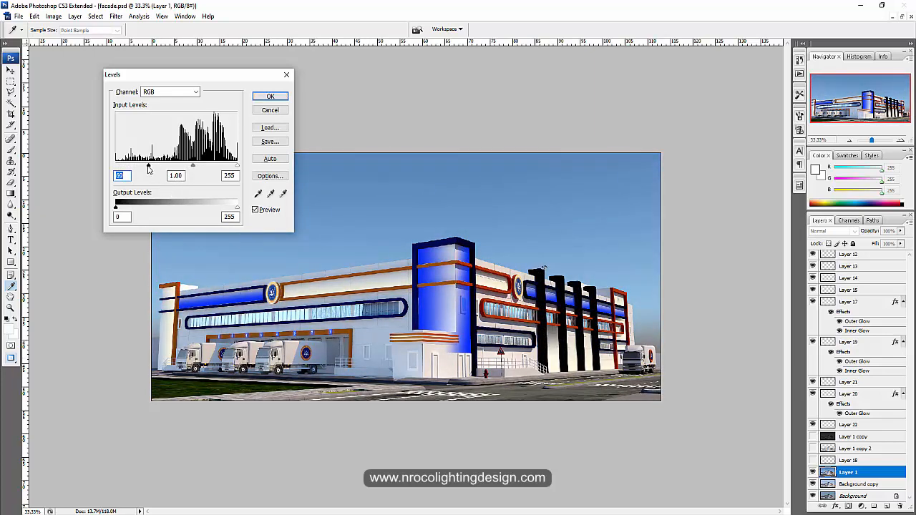
{"action": "left_click_drag", "start_coordinate": [149, 167], "coordinate": [109, 166]}
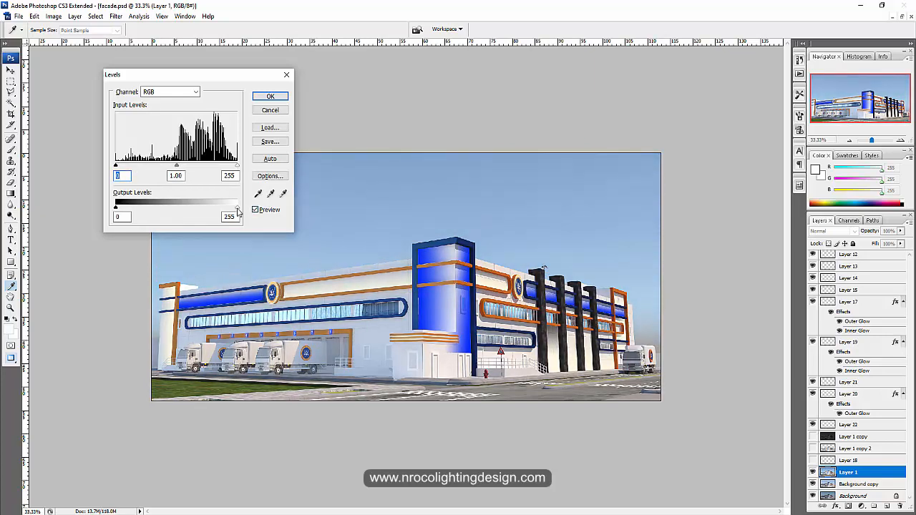
Try white output levels of 29 and 188 and a black input of 125 on Layer 1, and reset them to 255 and 0
{"action": "left_click_drag", "start_coordinate": [237, 209], "coordinate": [132, 205]}
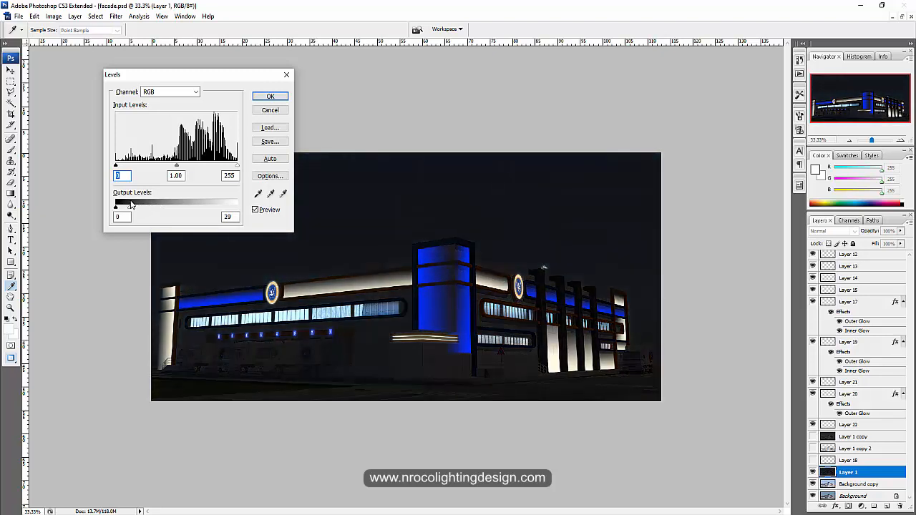
{"action": "left_click_drag", "start_coordinate": [131, 205], "coordinate": [205, 209]}
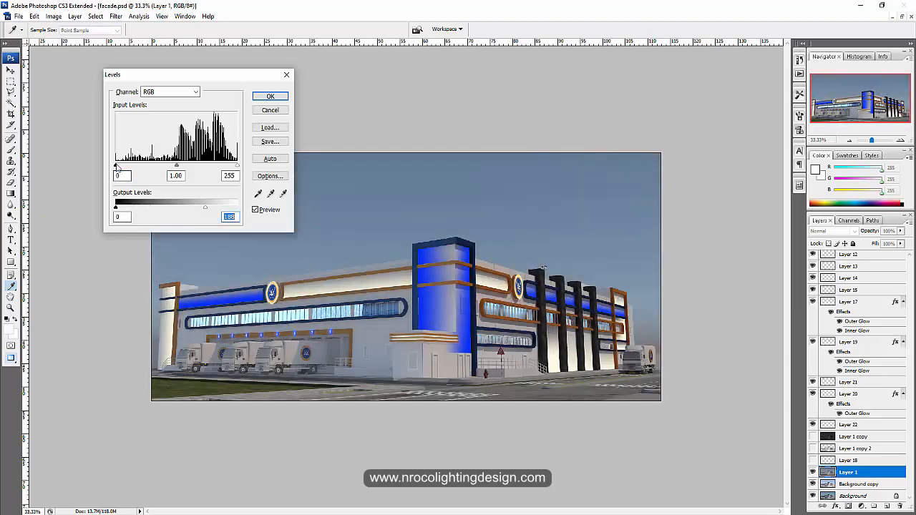
{"action": "left_click_drag", "start_coordinate": [117, 166], "coordinate": [174, 169]}
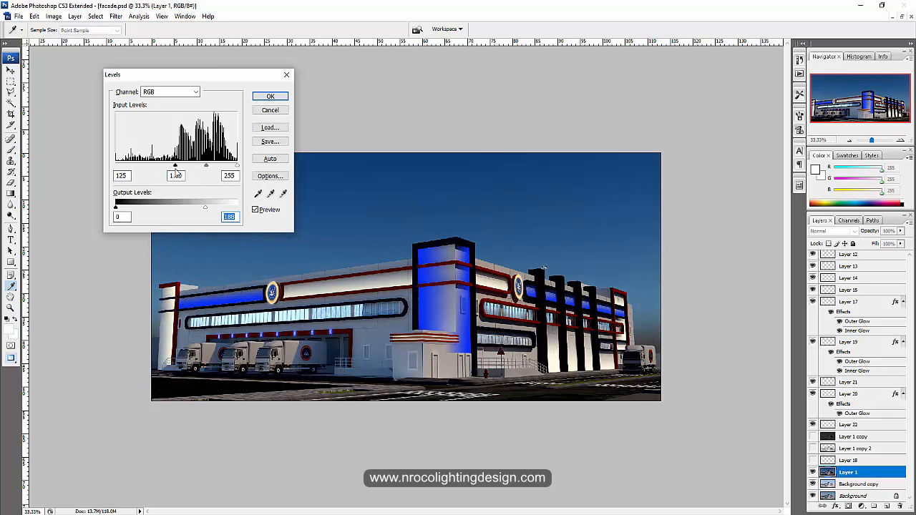
{"action": "left_click_drag", "start_coordinate": [175, 171], "coordinate": [116, 170]}
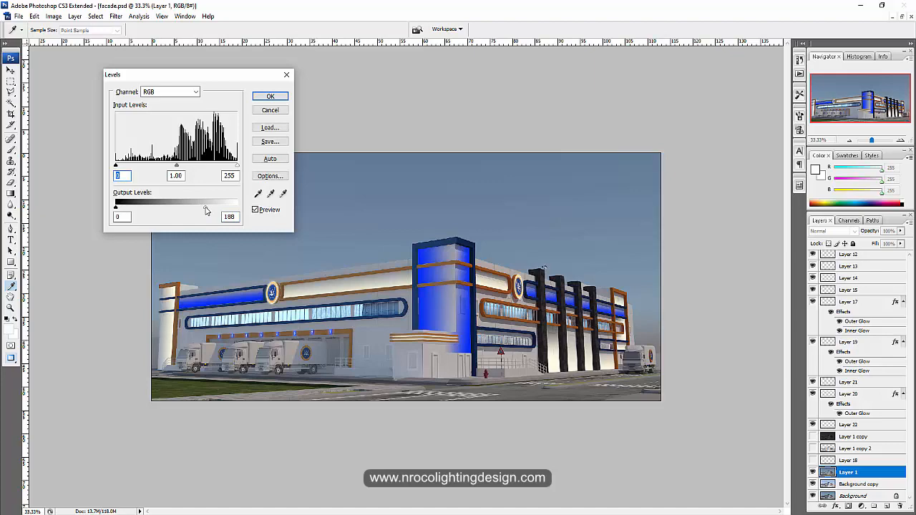
{"action": "left_click_drag", "start_coordinate": [206, 210], "coordinate": [240, 208]}
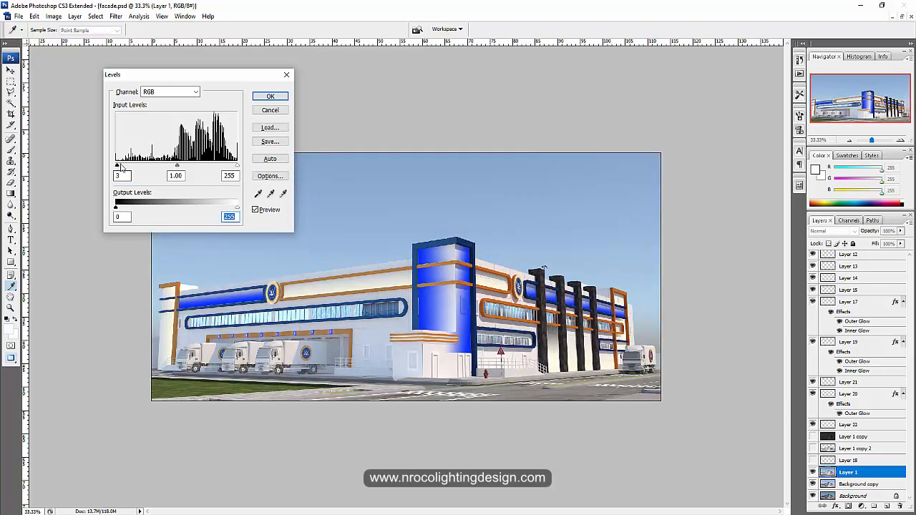
Test a black input level of 147 on Layer 1, return it to 0, and lower the white output level to 46
{"action": "left_click_drag", "start_coordinate": [116, 166], "coordinate": [187, 175]}
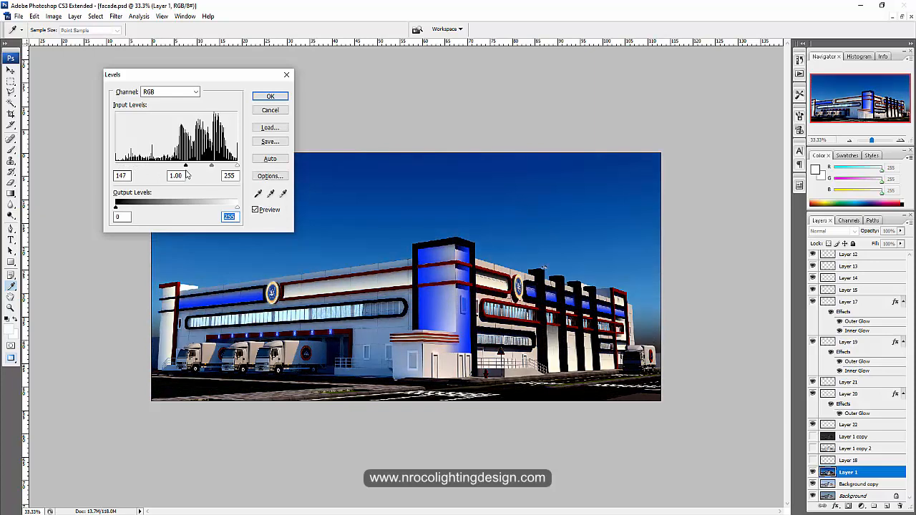
{"action": "left_click_drag", "start_coordinate": [186, 175], "coordinate": [114, 166]}
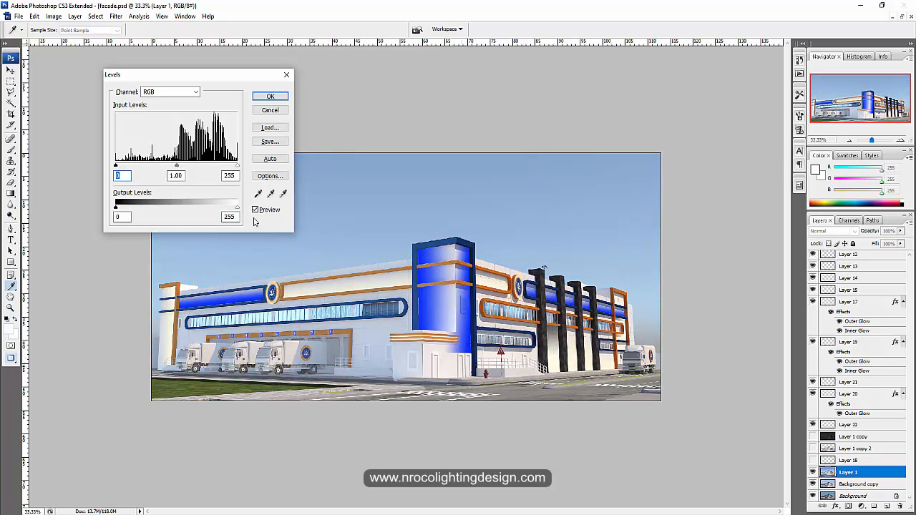
{"action": "left_click_drag", "start_coordinate": [237, 209], "coordinate": [138, 208]}
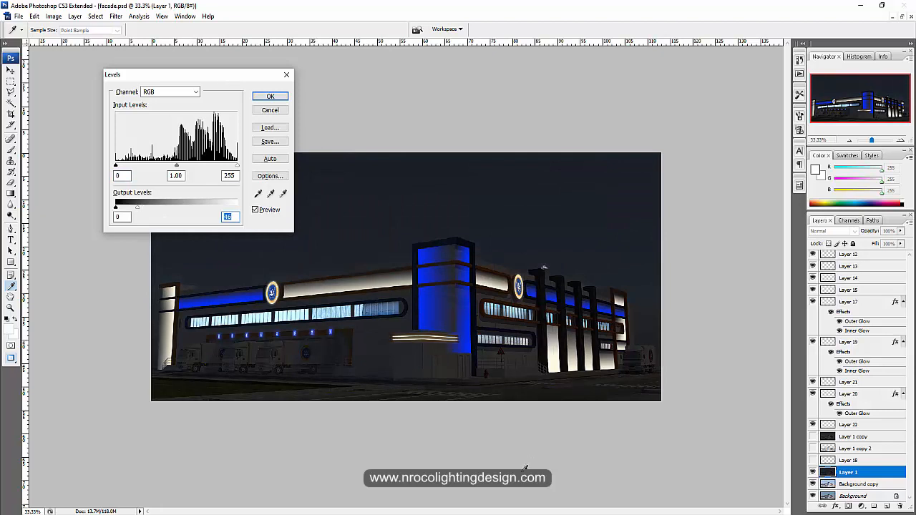
Switch to the PowerPoint slide show and advance from the Levels slide to the Crop lecture slide
{"action": "left_click", "coordinate": [479, 514]}
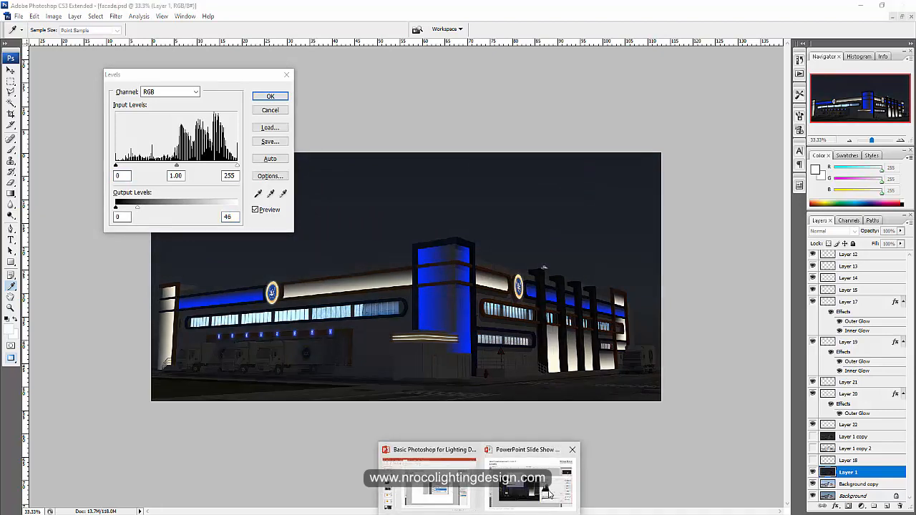
{"action": "left_click", "coordinate": [541, 497]}
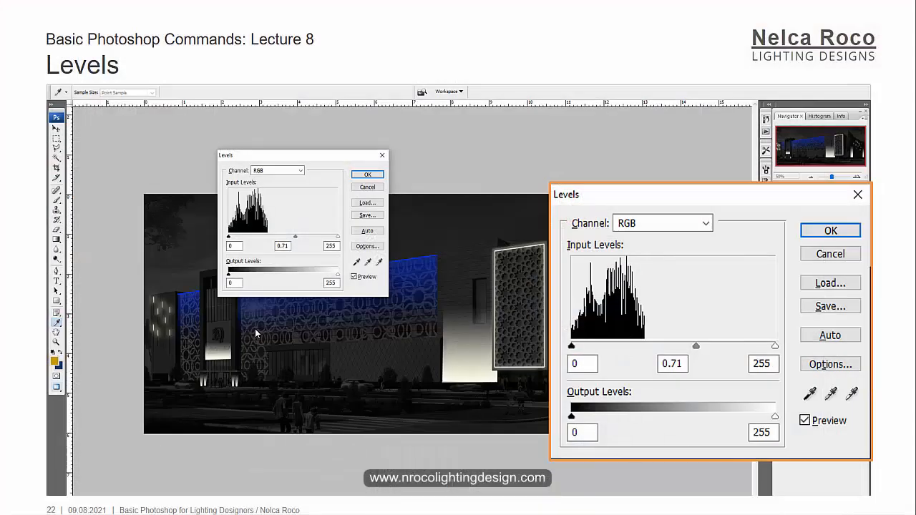
{"action": "left_click", "coordinate": [255, 328]}
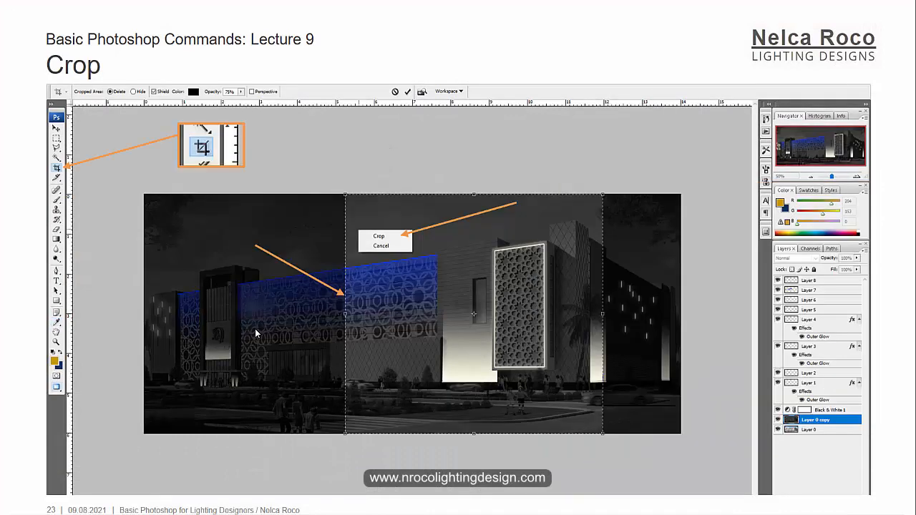